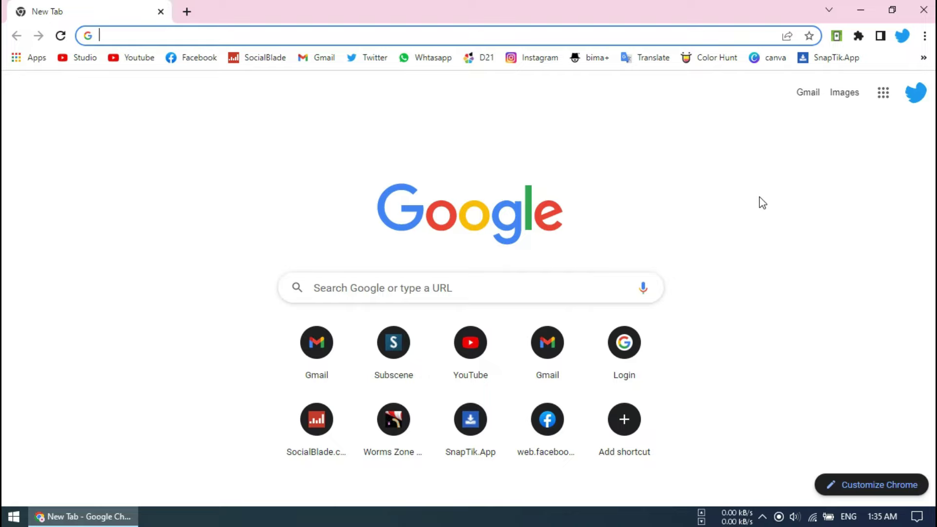
- Find the Google Play page of Mobile Legends: Bang Bang through a "mobile legends" Google search and copy its address
{"action": "left_click", "coordinate": [404, 287]}
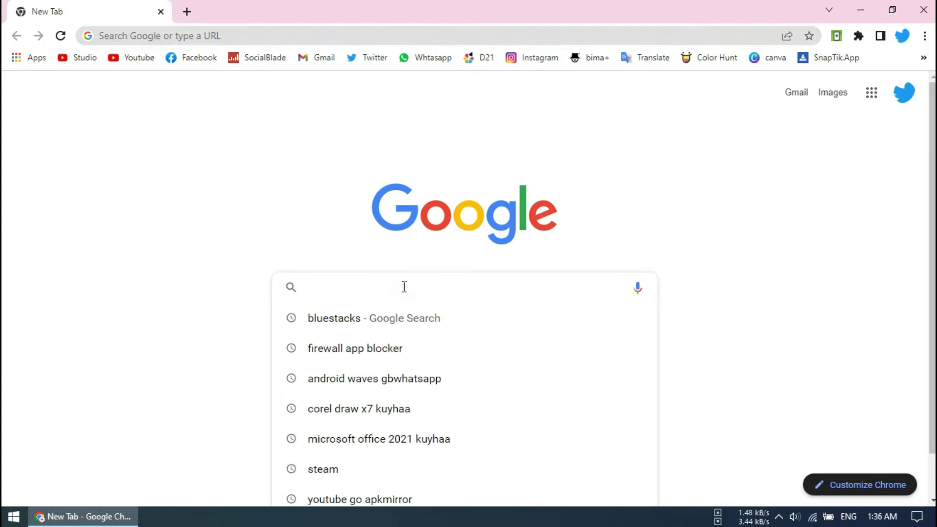
{"action": "type", "text": "mo"}
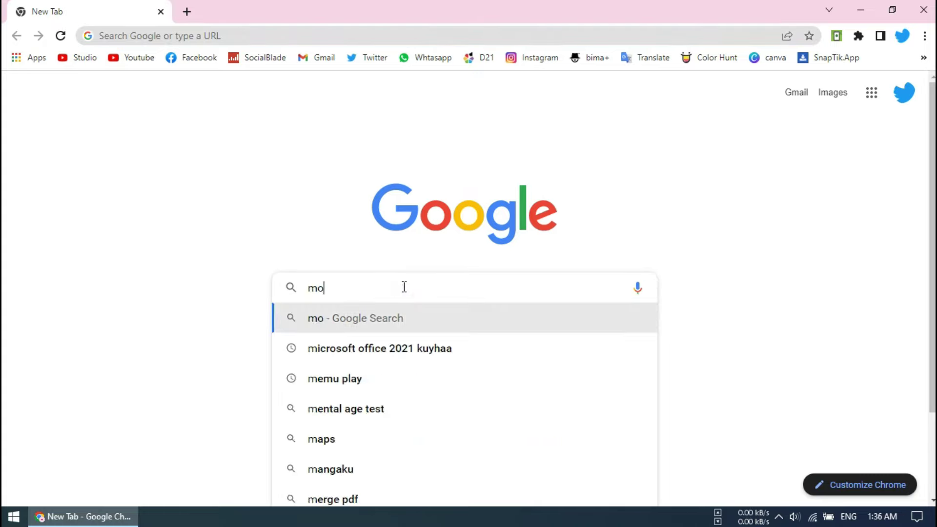
{"action": "type", "text": "bile le"}
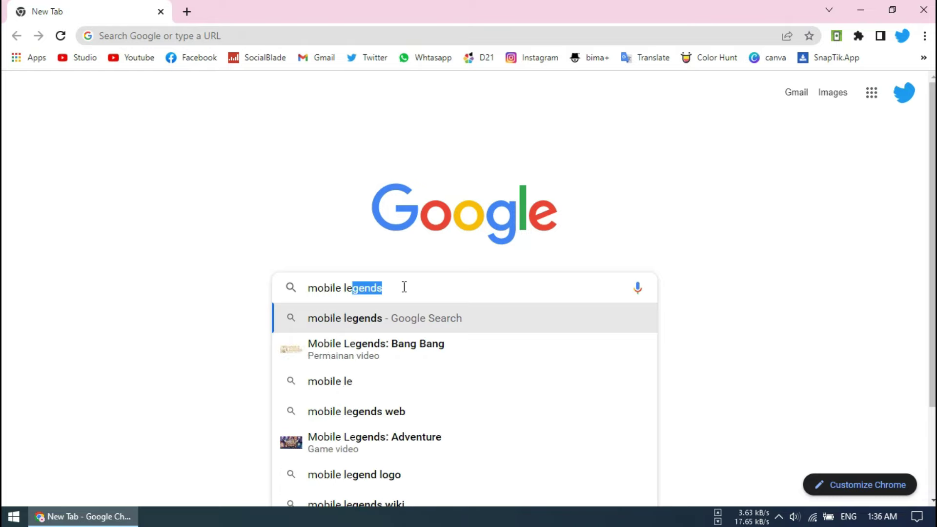
{"action": "key", "text": "Right"}
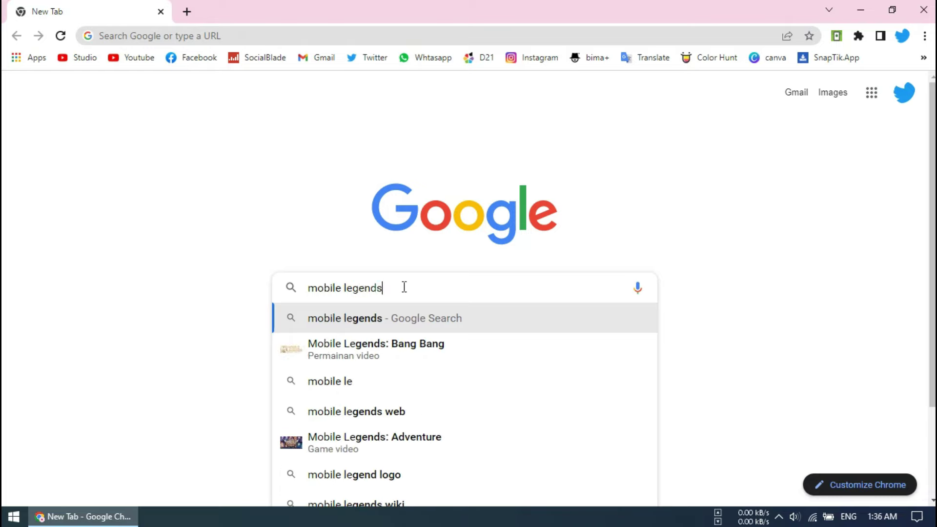
{"action": "key", "text": "Return"}
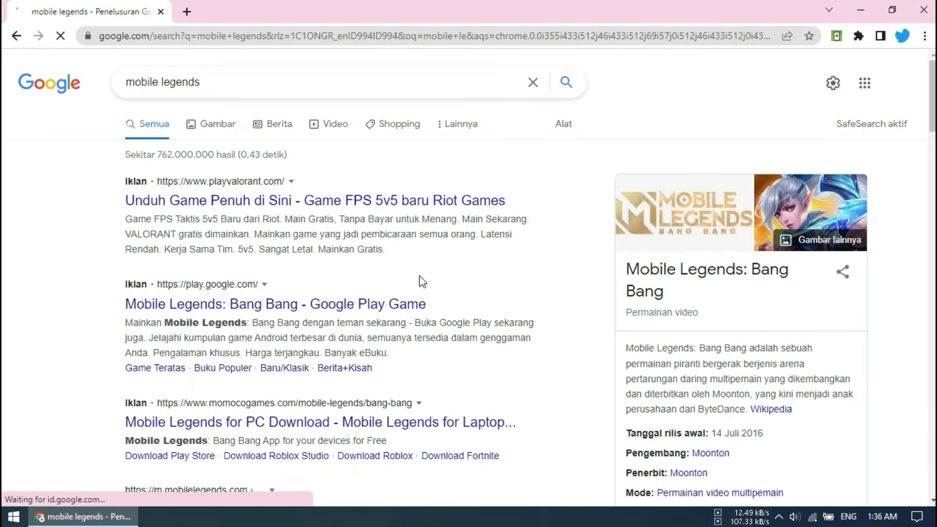
{"action": "scroll", "coordinate": [472, 248], "scroll_direction": "down", "scroll_amount": 3}
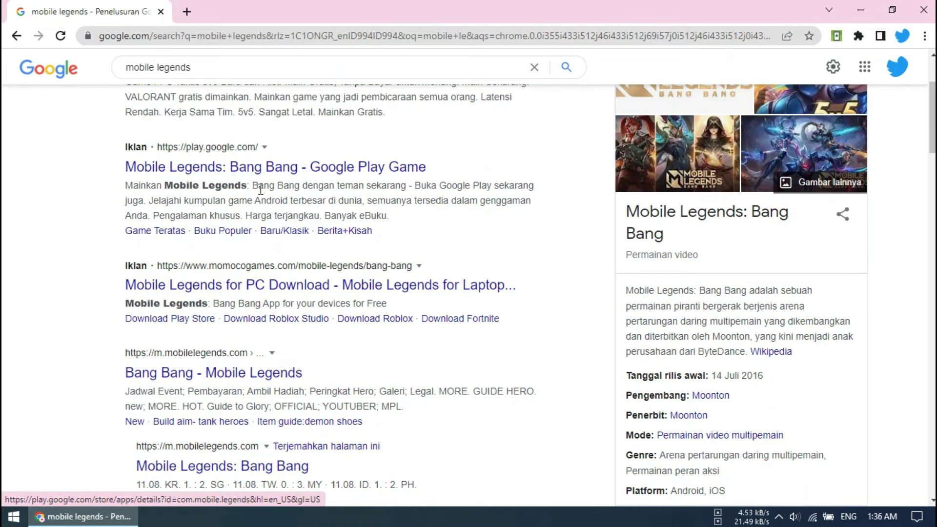
{"action": "left_click", "coordinate": [239, 169]}
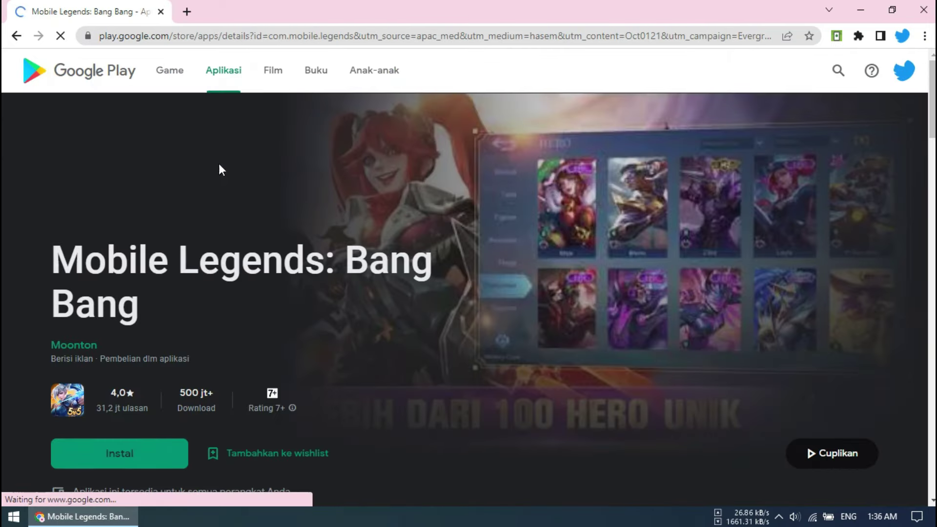
{"action": "scroll", "coordinate": [332, 240], "scroll_direction": "down", "scroll_amount": 4}
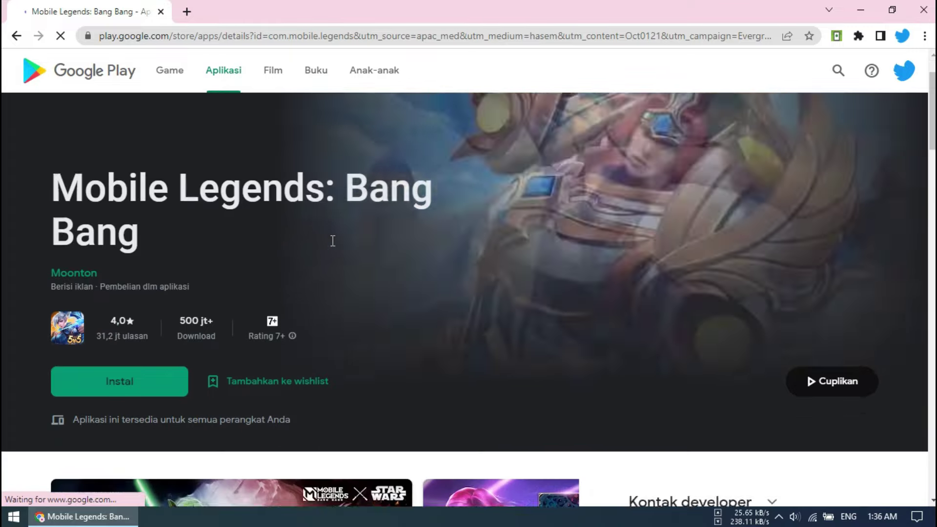
{"action": "scroll", "coordinate": [333, 249], "scroll_direction": "up", "scroll_amount": 4}
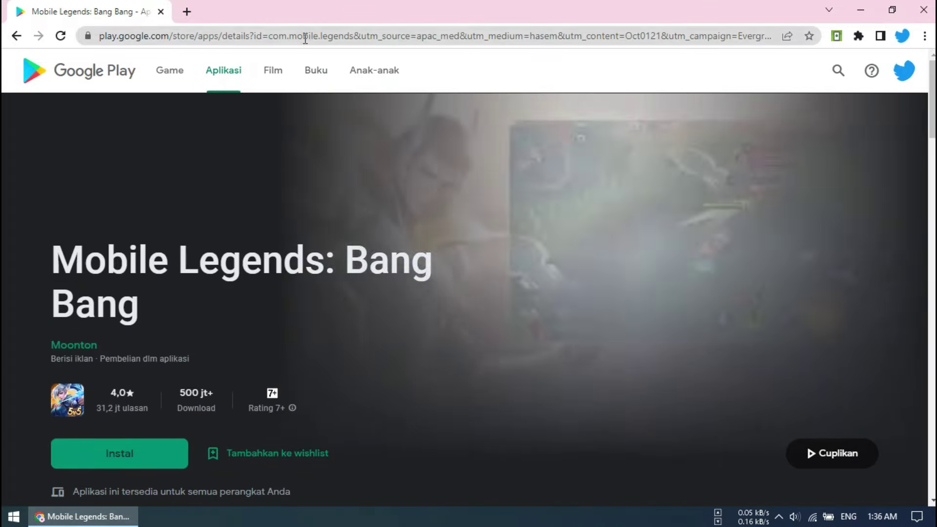
{"action": "left_click", "coordinate": [305, 39]}
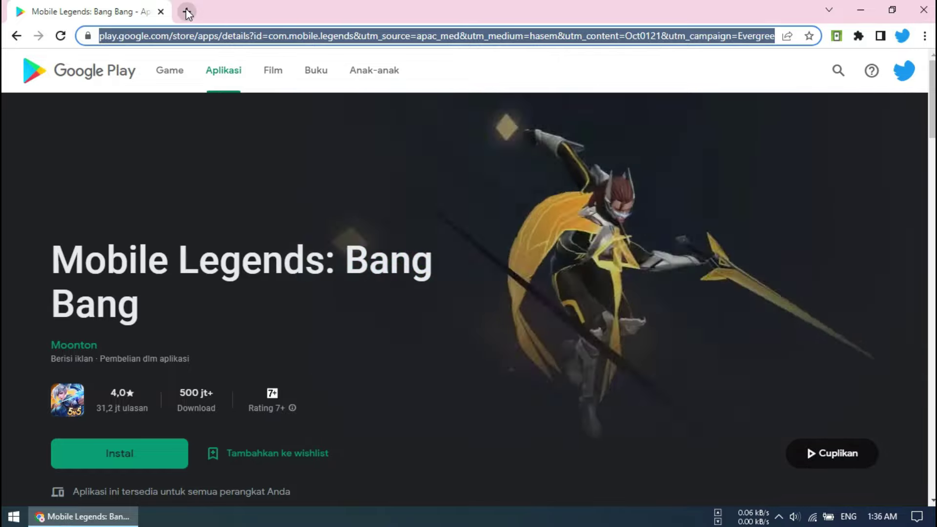
- Search for "apk downloader" in a new browser tab and open the Evozi APK Downloader site
{"action": "left_click", "coordinate": [187, 12]}
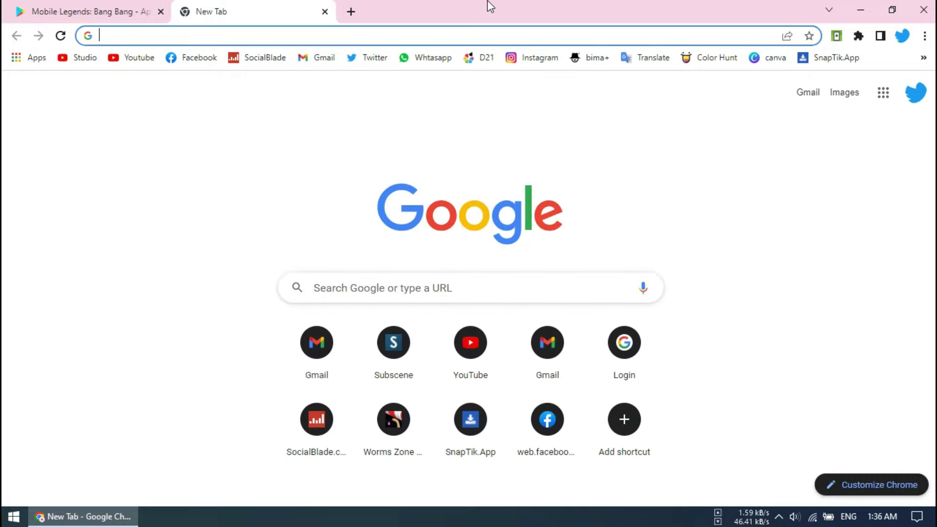
{"action": "left_click", "coordinate": [188, 36]}
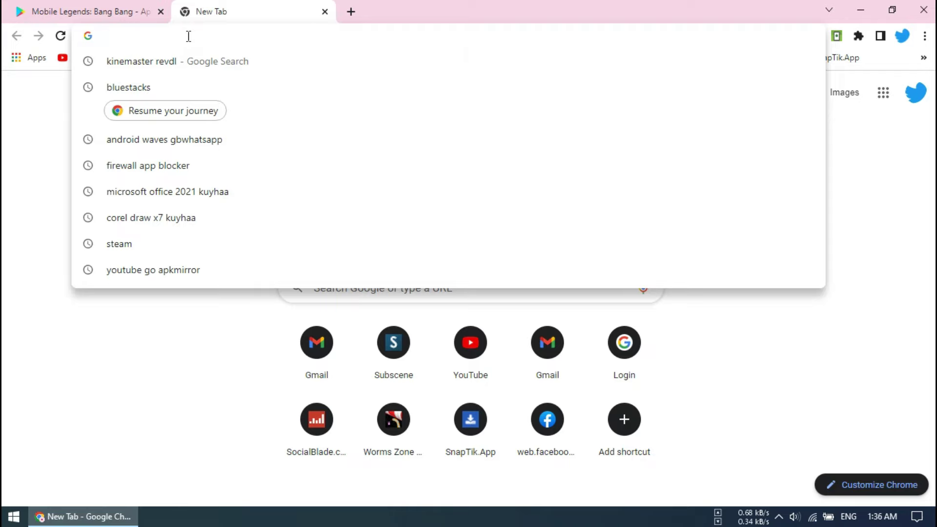
{"action": "type", "text": "apk down"}
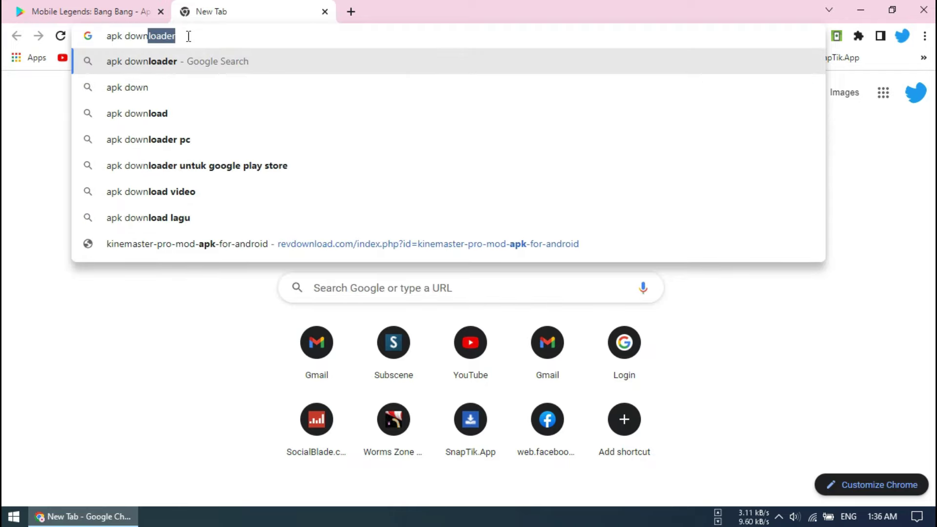
{"action": "key", "text": "Right"}
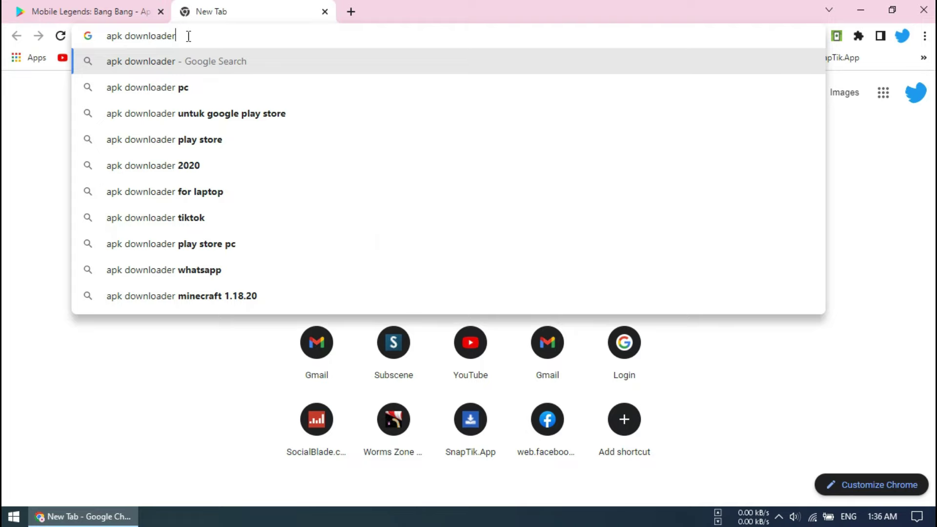
{"action": "key", "text": "Return"}
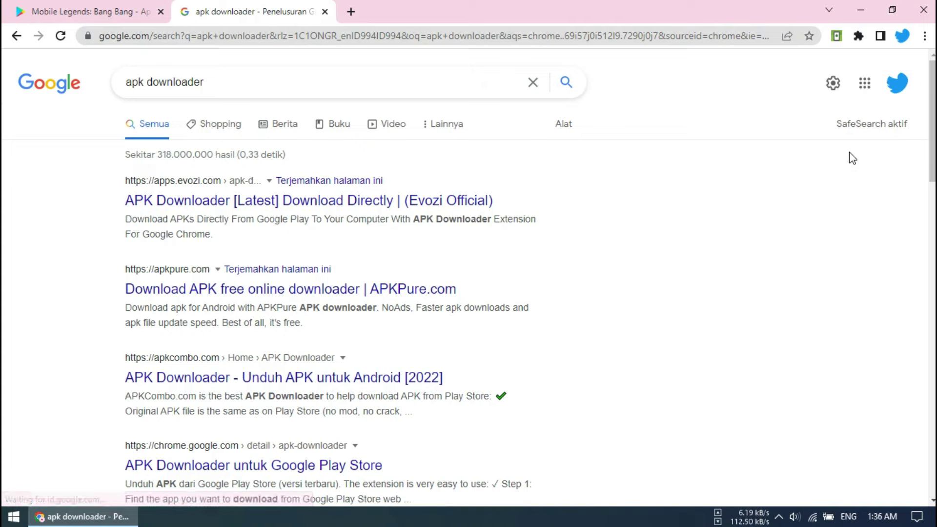
{"action": "left_click", "coordinate": [191, 202]}
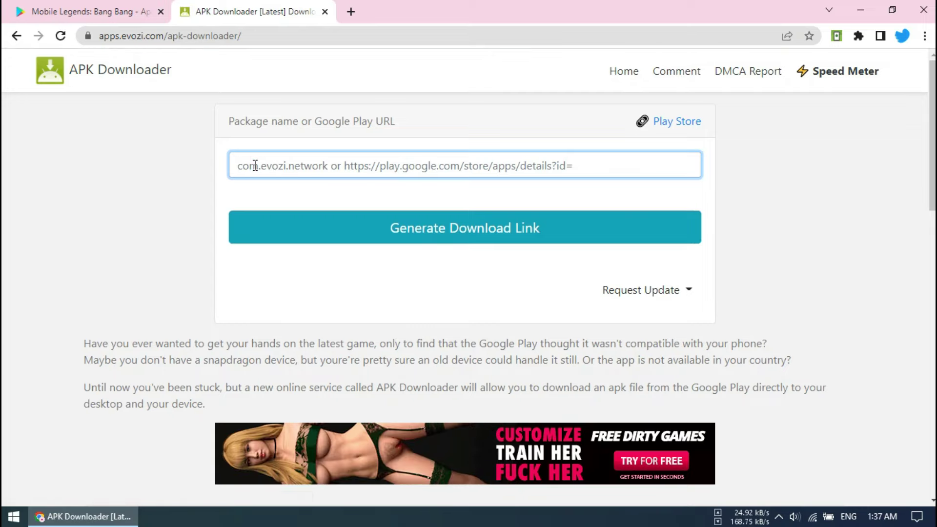
- Generate a download link from the copied Google Play address and start downloading the com.mobile.legends APK
{"action": "key", "text": "ctrl+v"}
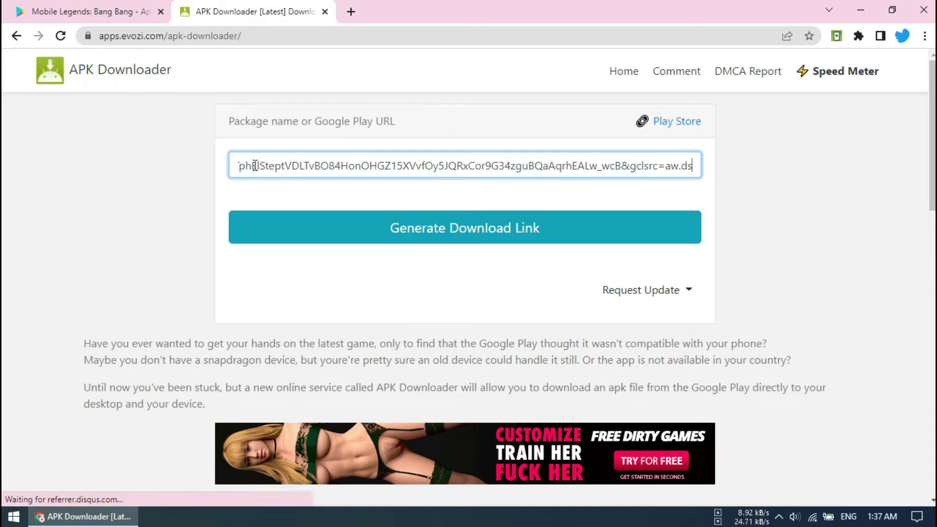
{"action": "left_click", "coordinate": [445, 233]}
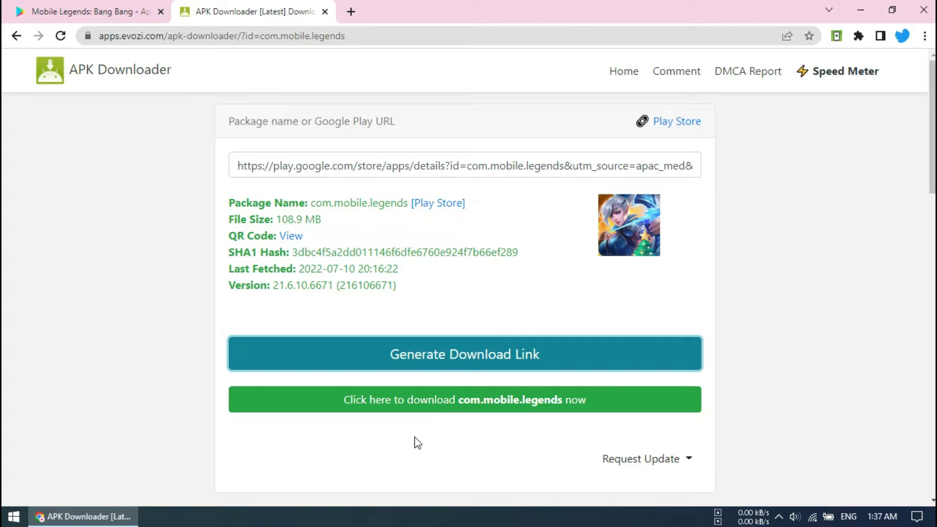
{"action": "left_click", "coordinate": [441, 415]}
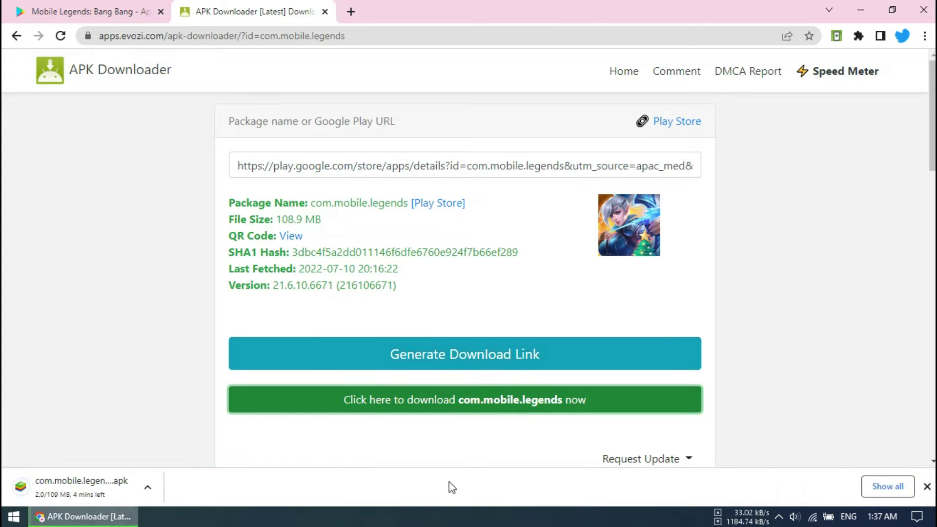
- Cancel the running Mobile Legends APK download in the browser's download list and close the browser
{"action": "left_click", "coordinate": [893, 486]}
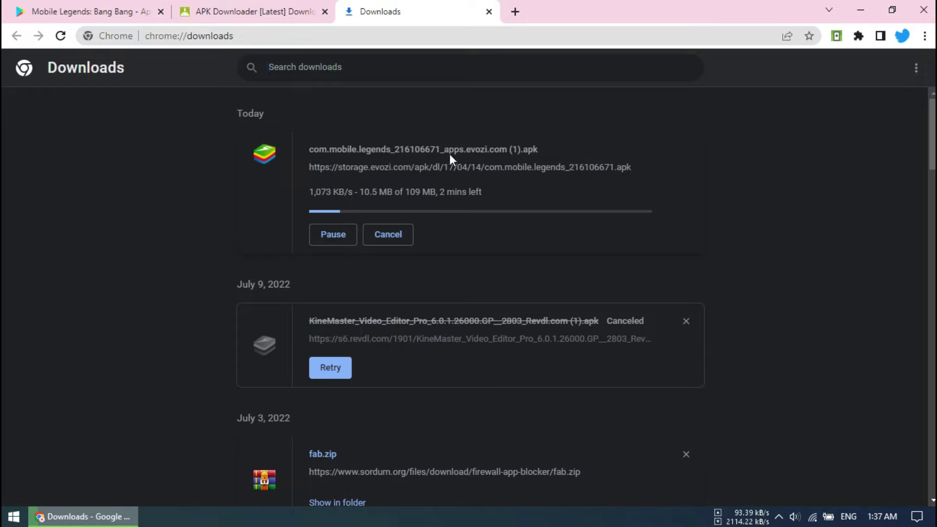
{"action": "left_click", "coordinate": [383, 237]}
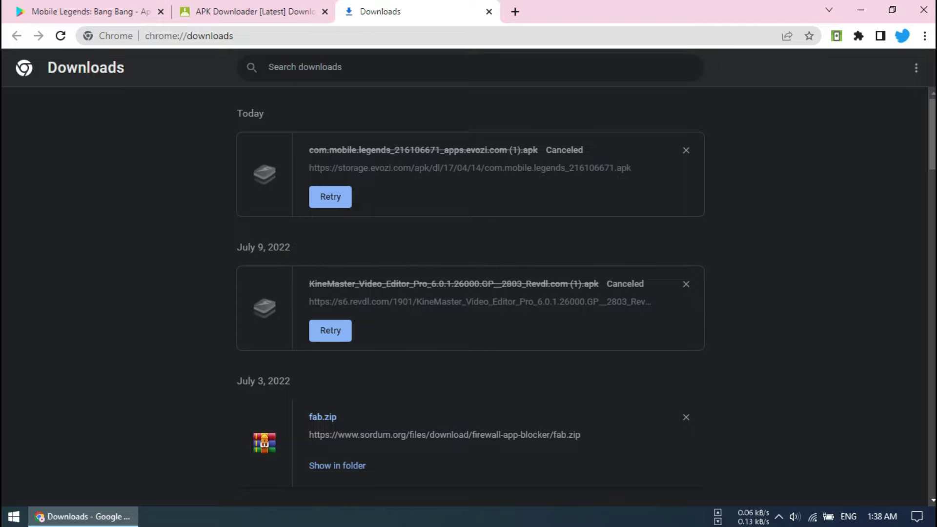
{"action": "left_click", "coordinate": [924, 10]}
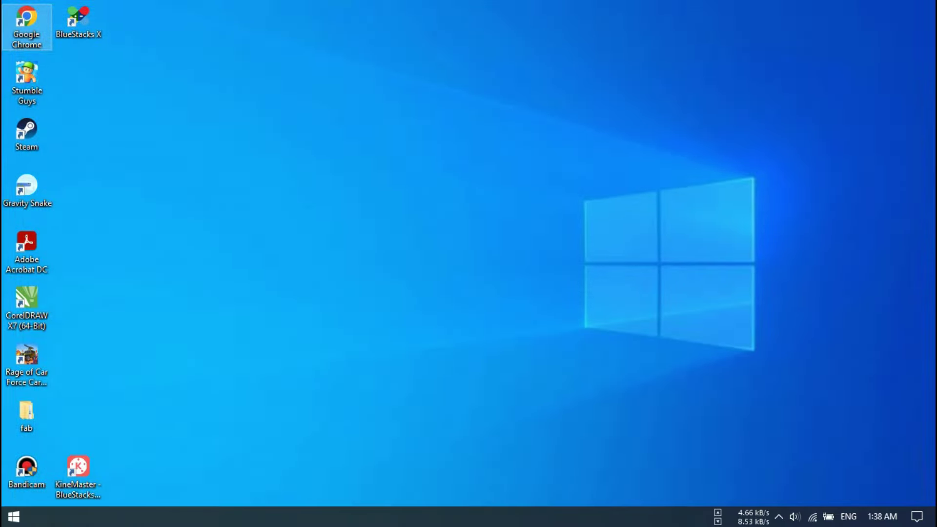
- Check the Downloads folder in File Explorer for the Mobile Legends APK, then minimize the window
{"action": "left_click", "coordinate": [13, 517]}
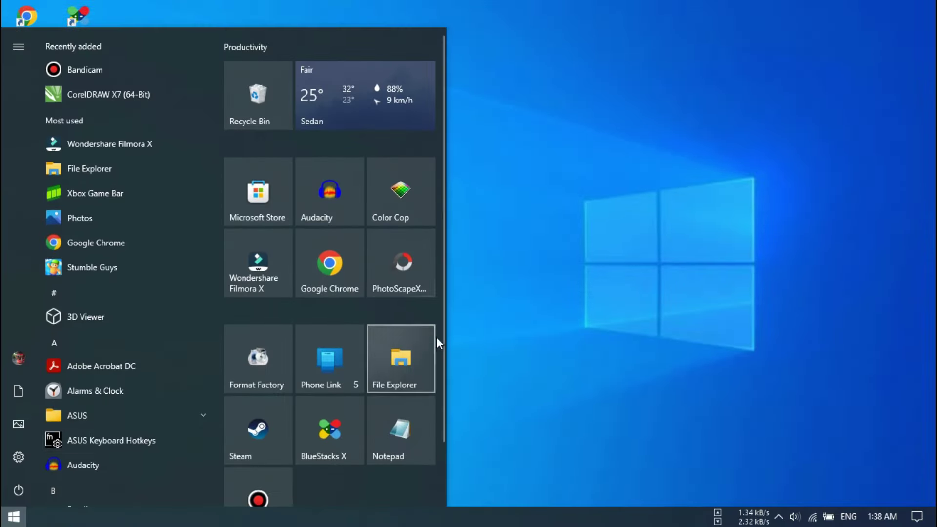
{"action": "left_click", "coordinate": [407, 360]}
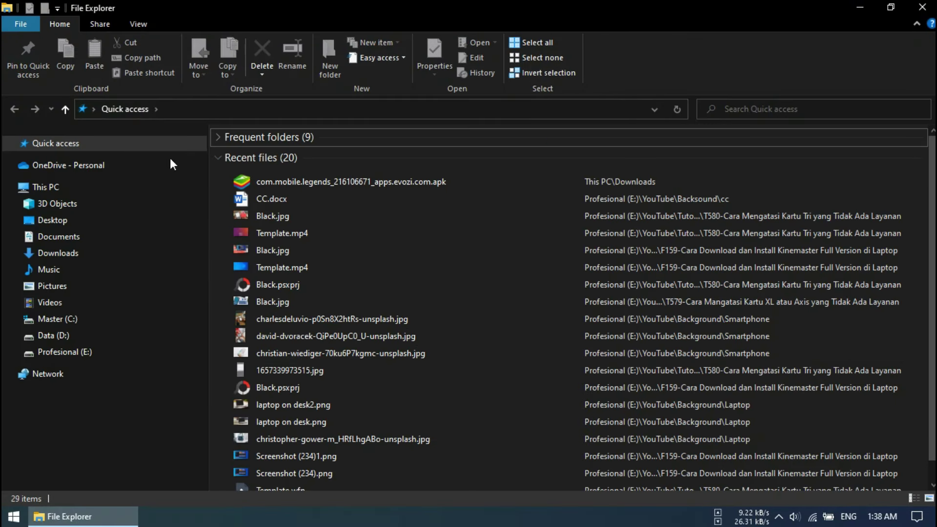
{"action": "left_click", "coordinate": [75, 258]}
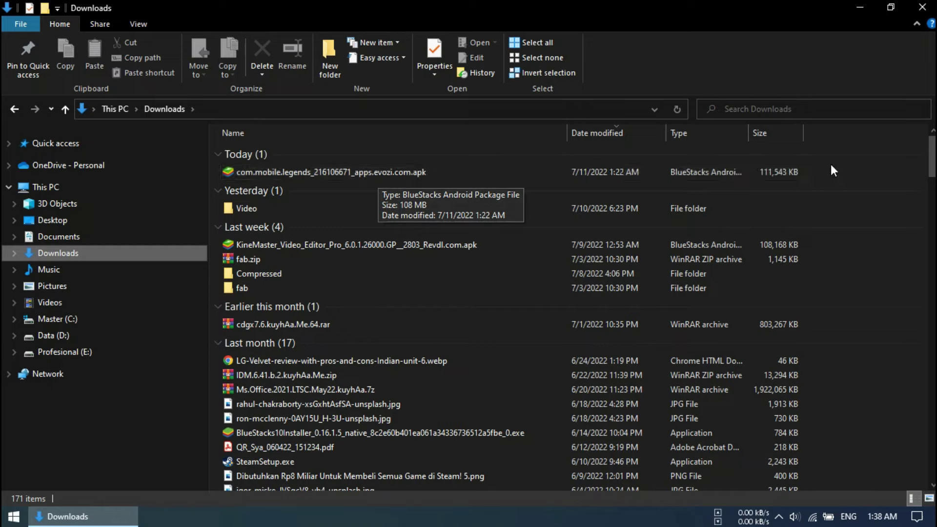
{"action": "left_click", "coordinate": [861, 8]}
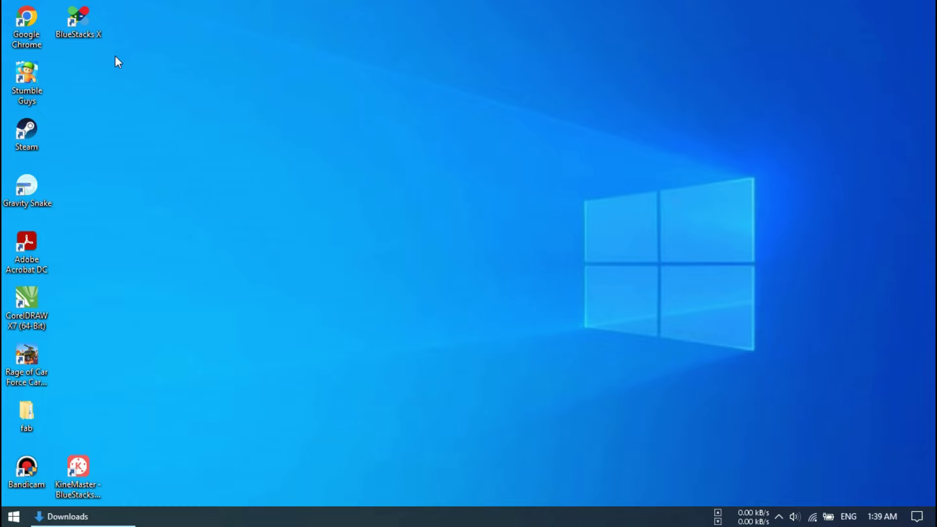
- Launch BlueStacks X from the desktop, start the BlueStacks App Player from it and maximize the player window
{"action": "double_click", "coordinate": [81, 29]}
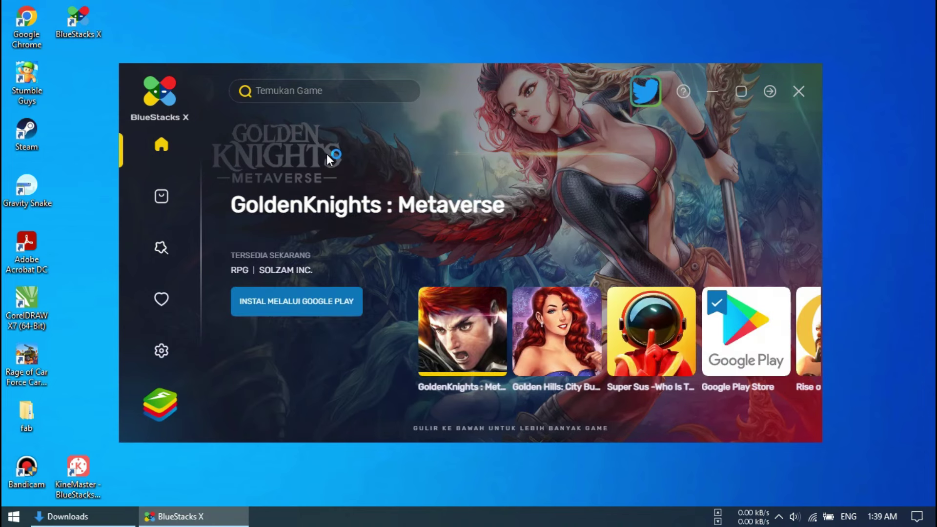
{"action": "left_click", "coordinate": [161, 411]}
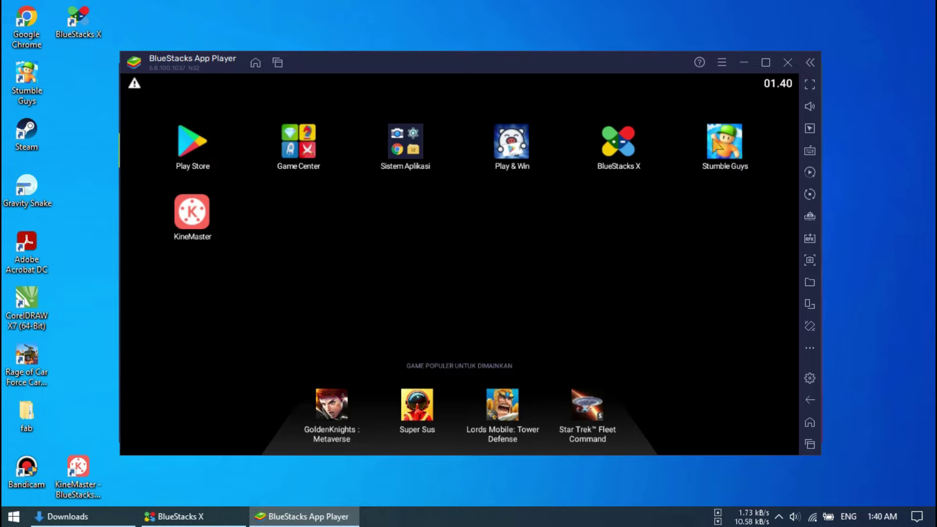
{"action": "left_click", "coordinate": [766, 62]}
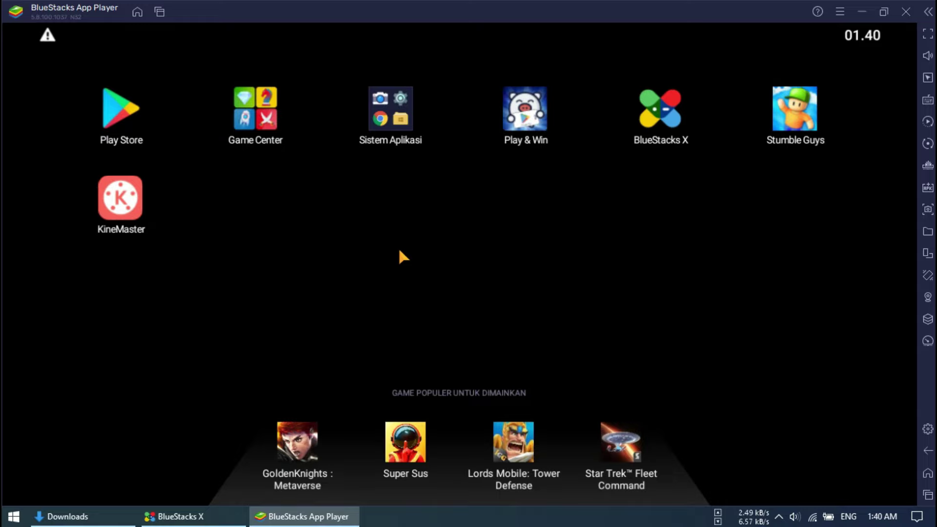
- Install com.mobile.legends_216106671_apps.evozi.com.apk from the Downloads folder into the App Player
{"action": "left_click", "coordinate": [929, 193]}
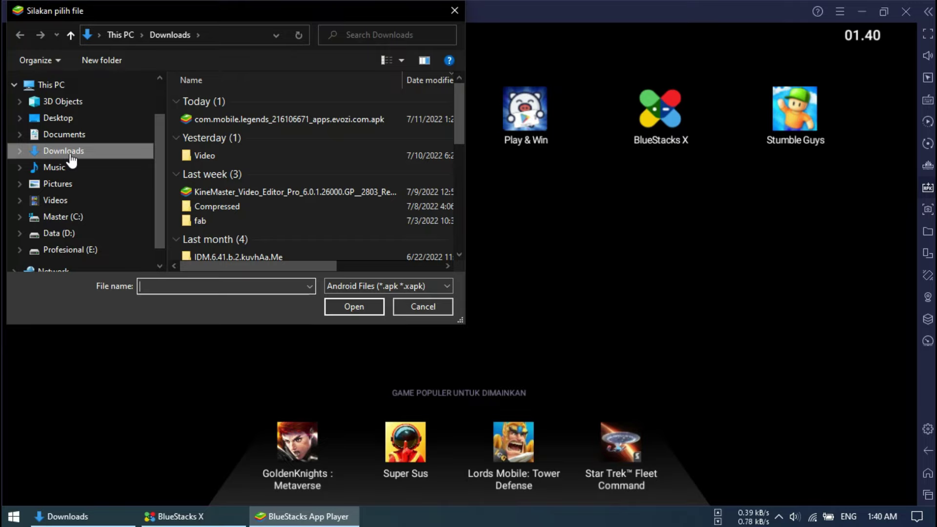
{"action": "left_click", "coordinate": [265, 119]}
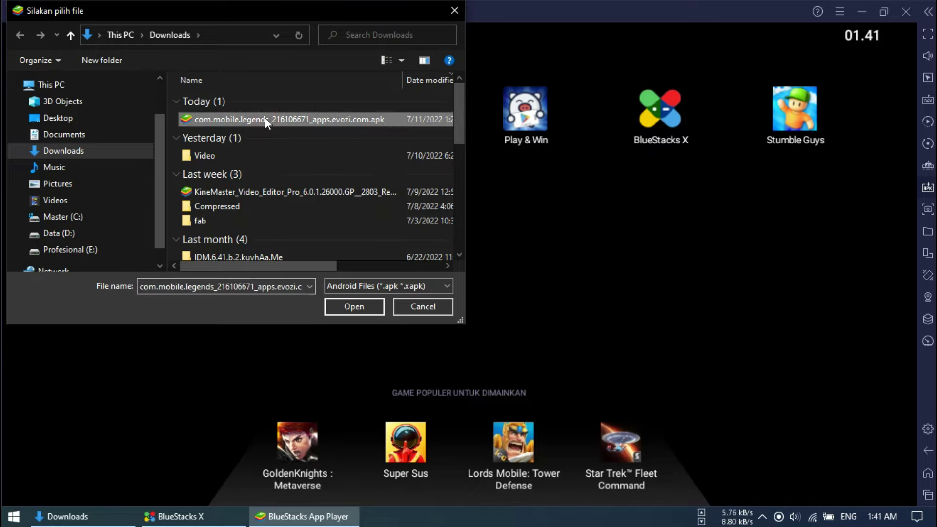
{"action": "left_click", "coordinate": [363, 307]}
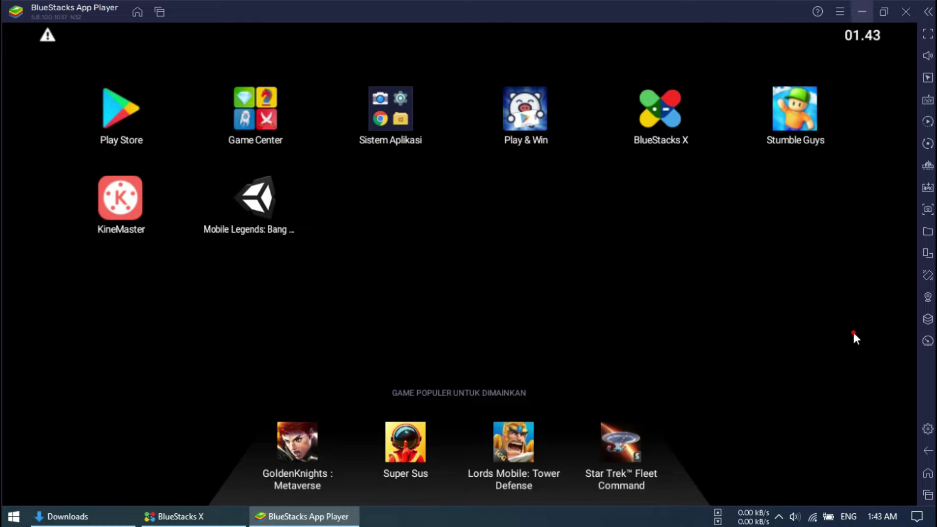
- Launch the installed Mobile Legends: Bang Bang game in the App Player
{"action": "left_click", "coordinate": [257, 203]}
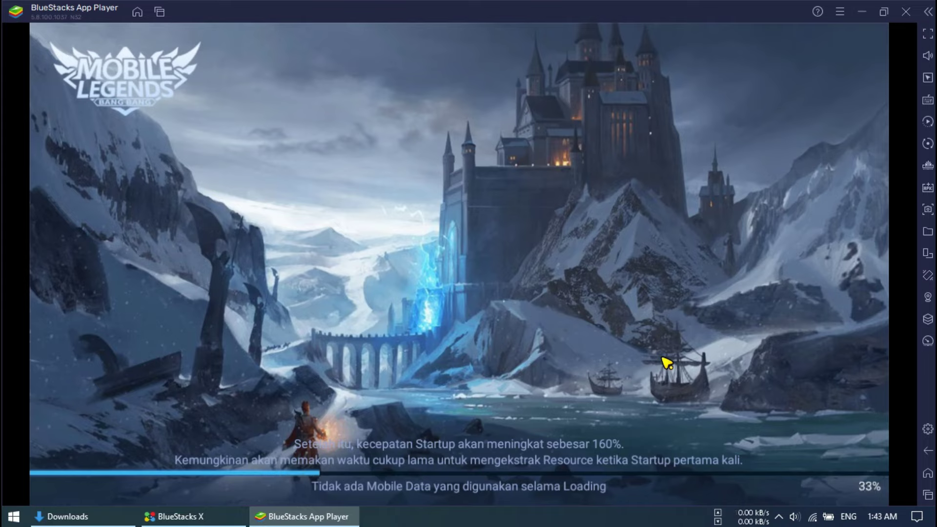
{"action": "left_click", "coordinate": [812, 518]}
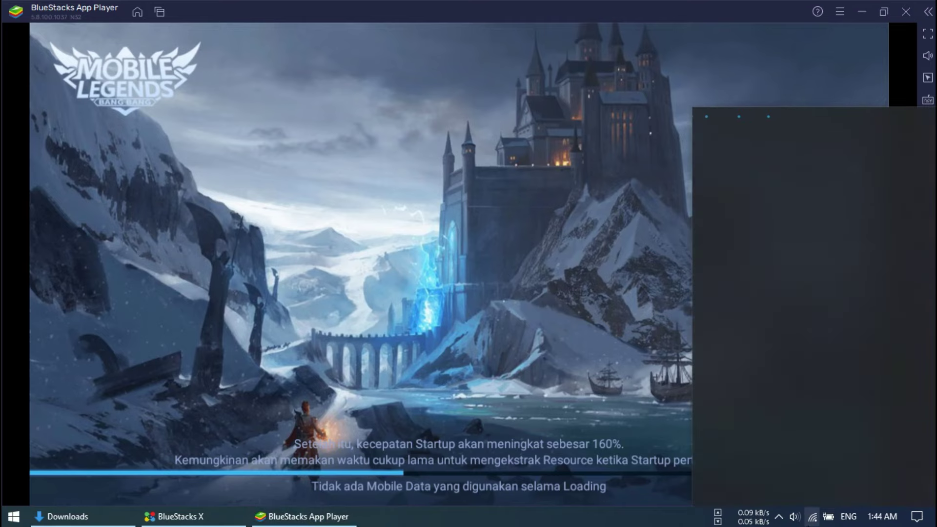
{"action": "left_click", "coordinate": [813, 517]}
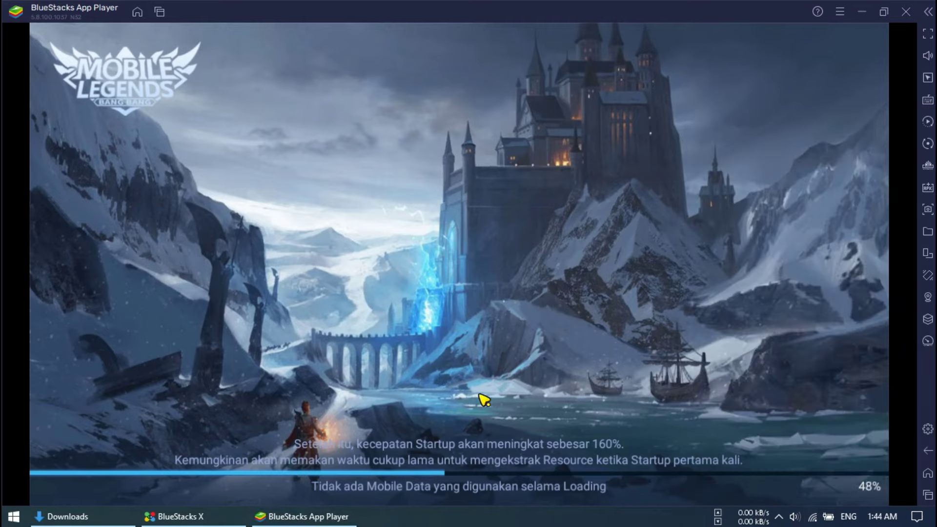